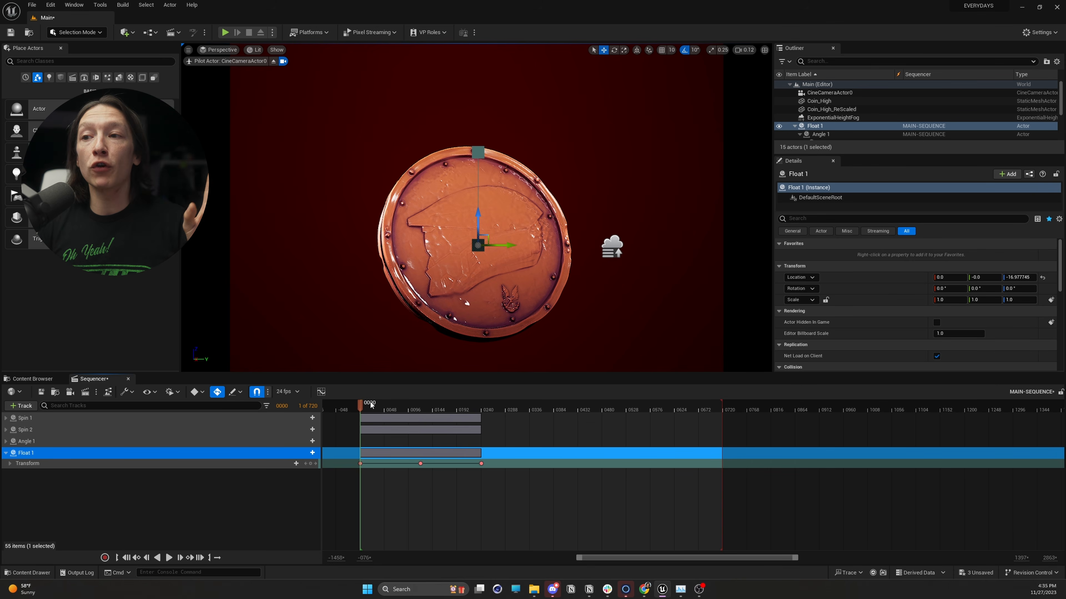
# Play back the coin animation from frame 0 and scrub around frame 240 to examine where it stops.
pyautogui.moveTo(394, 407)
pyautogui.mouseDown()
pyautogui.moveTo(450, 417)
pyautogui.moveTo(397, 418)
pyautogui.moveTo(382, 404)
pyautogui.mouseUp()
pyautogui.press('Up')
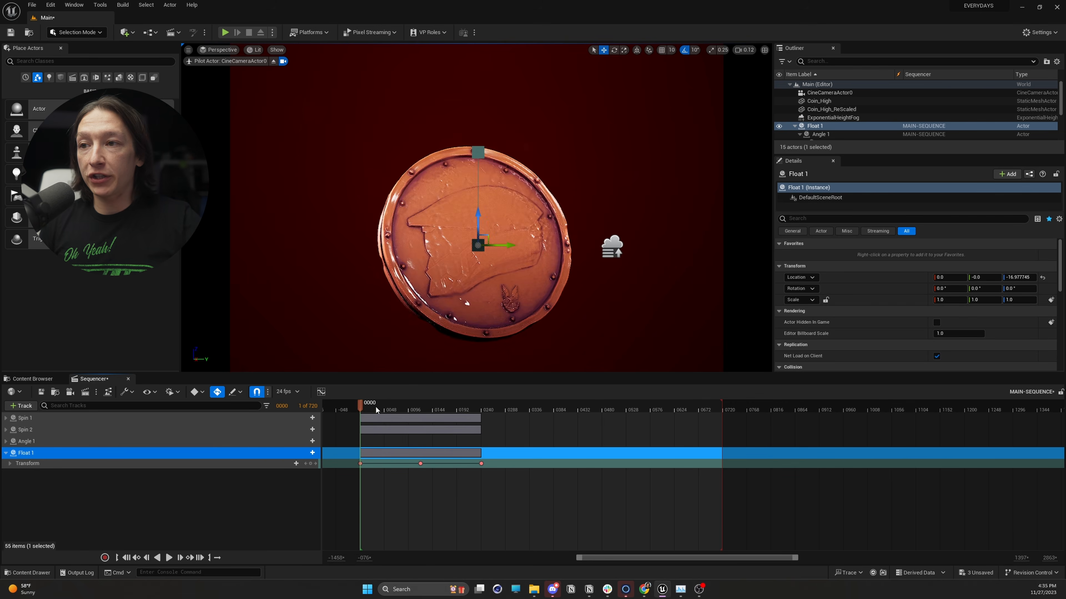
pyautogui.press('space')
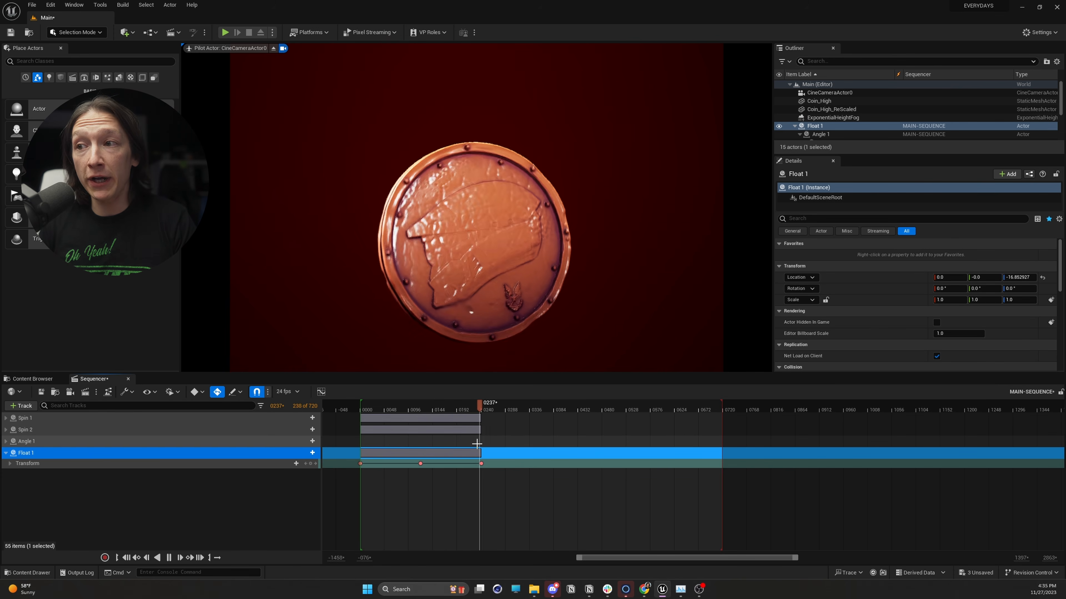
pyautogui.press('space')
pyautogui.moveTo(457, 411); pyautogui.dragTo(481, 411)
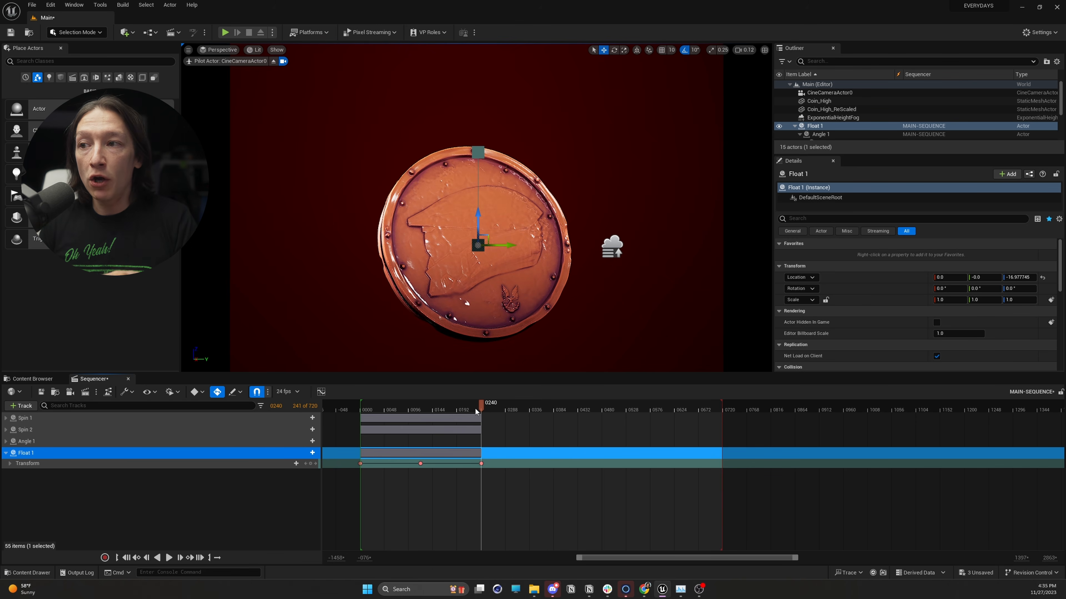
pyautogui.moveTo(478, 409)
pyautogui.mouseDown()
pyautogui.moveTo(443, 410)
pyautogui.moveTo(469, 413)
pyautogui.mouseUp()
# Try stretching the Spin 1, Spin 2 and Float 1 animation out to frame 720, preview it and undo the stretch.
pyautogui.moveTo(503, 479); pyautogui.dragTo(383, 414)
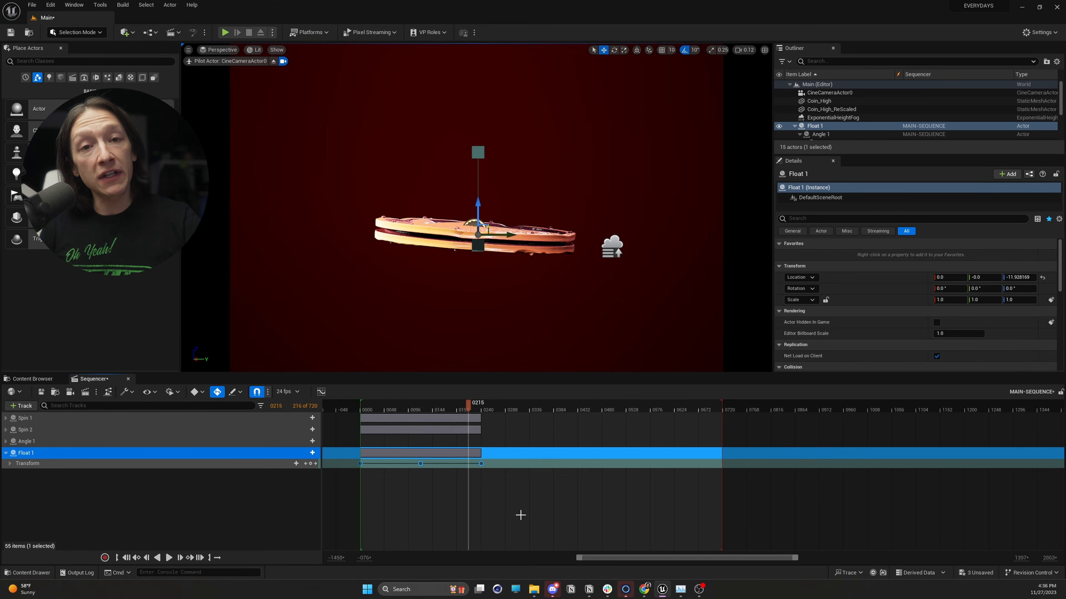
pyautogui.moveTo(549, 517); pyautogui.dragTo(347, 419)
pyautogui.moveTo(541, 543); pyautogui.dragTo(360, 423)
pyautogui.moveTo(479, 418); pyautogui.dragTo(704, 431)
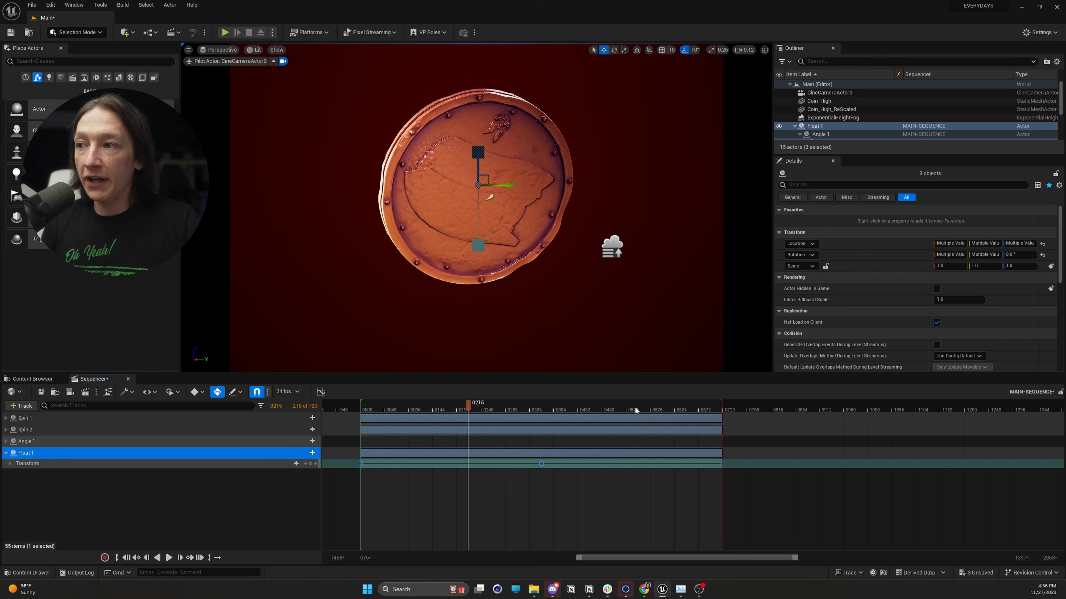
pyautogui.moveTo(634, 409); pyautogui.dragTo(565, 410)
pyautogui.press('space')
pyautogui.press('space')
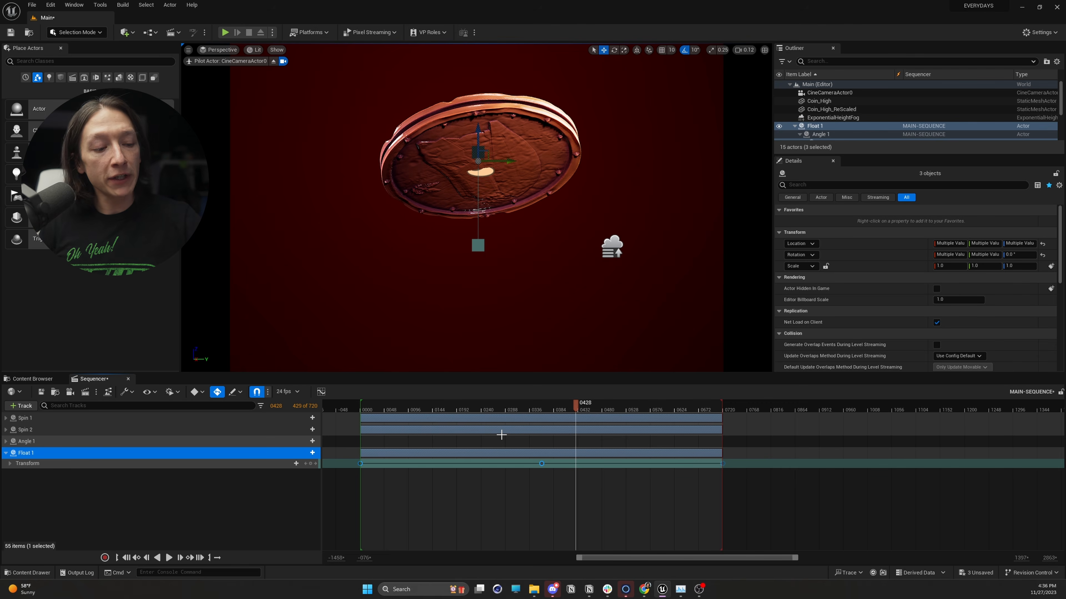
pyautogui.hotkey('ctrl', 'z')
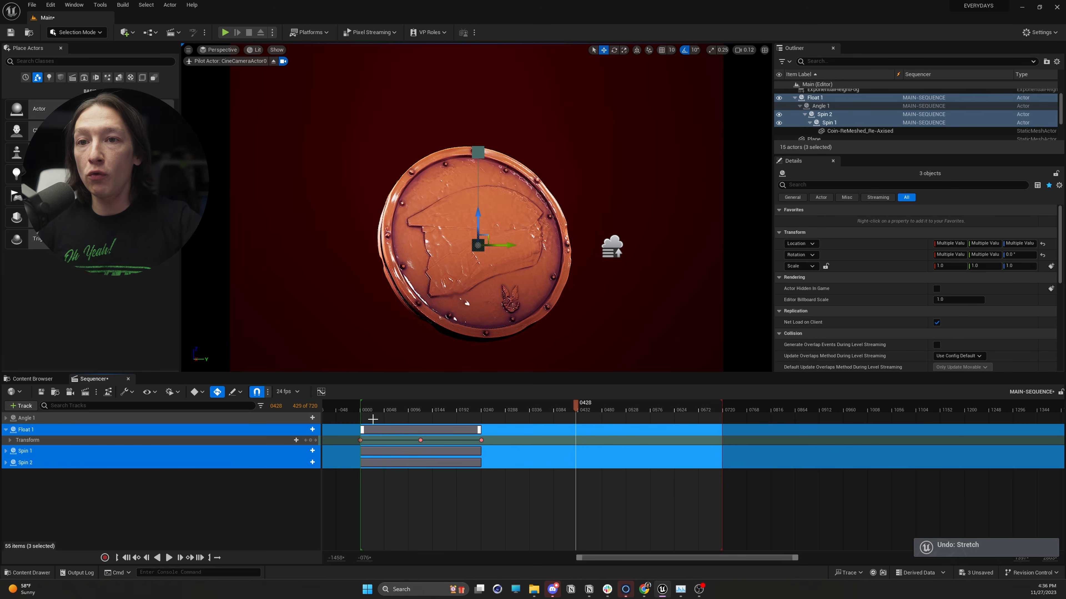
# Open the curve editor for the animation keys and dock it beside the Sequencer.
pyautogui.moveTo(399, 404); pyautogui.dragTo(427, 413)
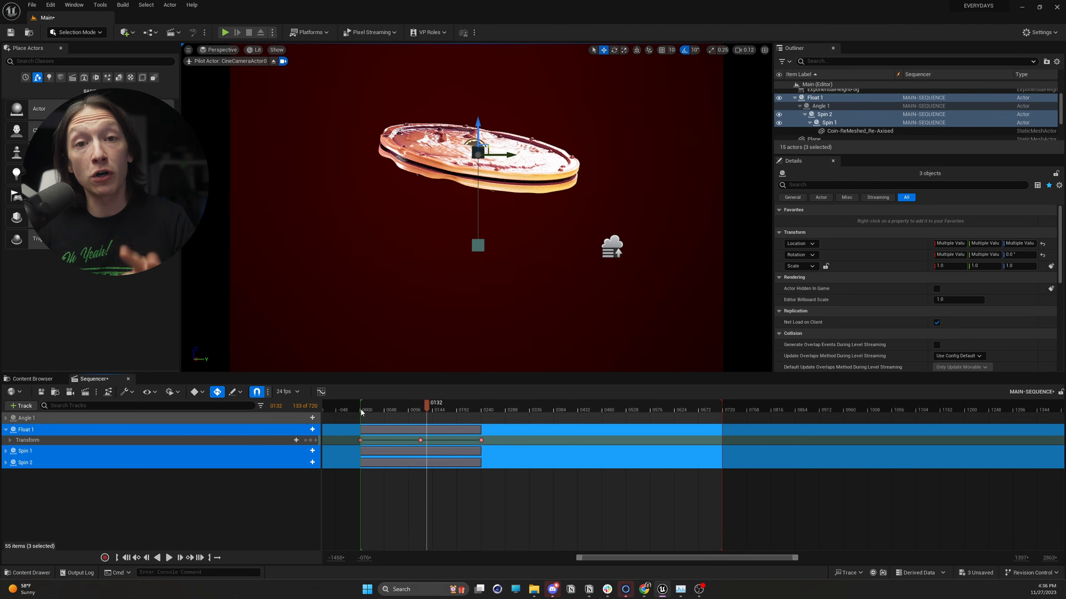
pyautogui.click(320, 392)
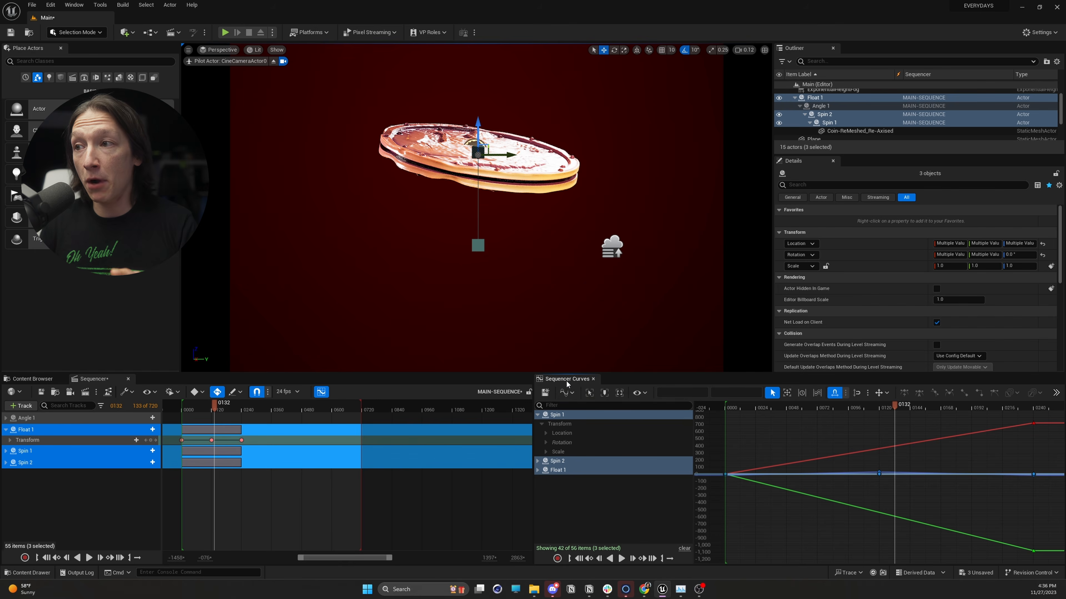
pyautogui.moveTo(566, 379); pyautogui.dragTo(171, 378)
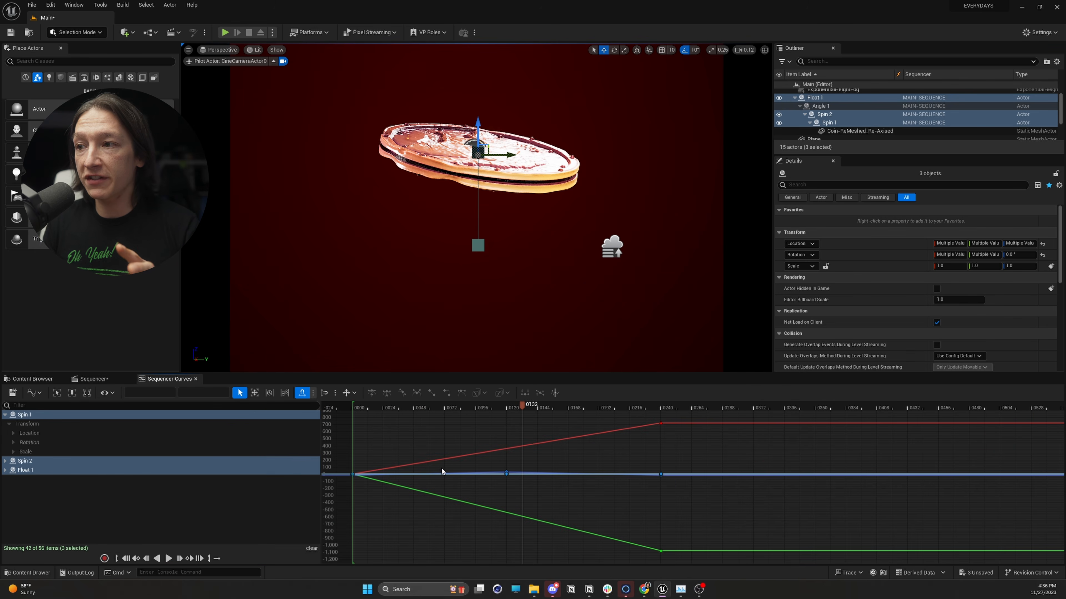
pyautogui.moveTo(540, 408); pyautogui.dragTo(512, 420)
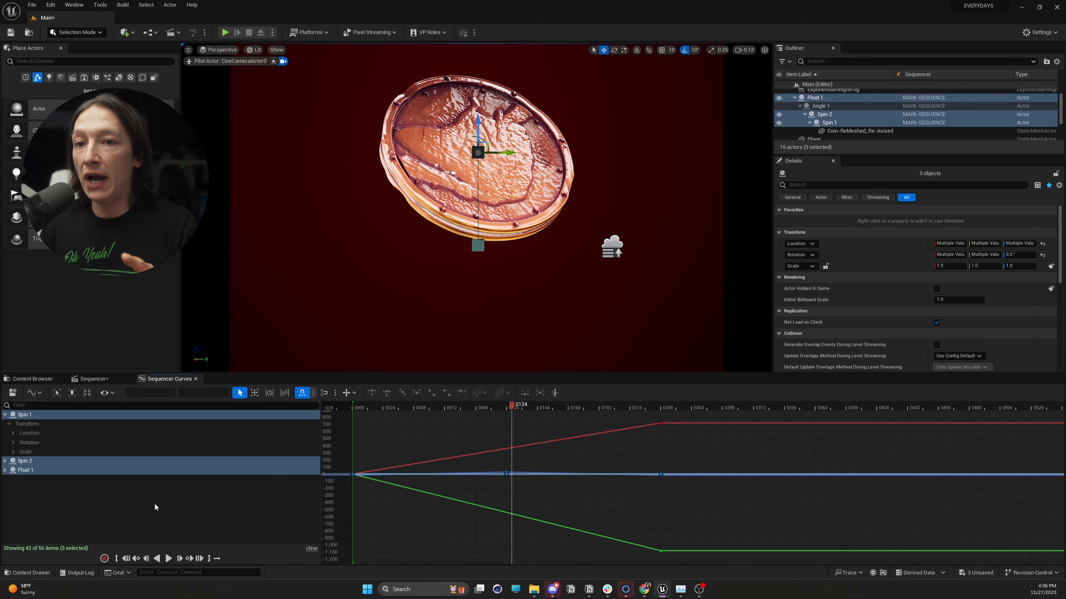
# Show only the Spin 2 curves in the curve editor and collapse the expanded Spin 1 entry.
pyautogui.click(155, 504)
pyautogui.click(54, 461)
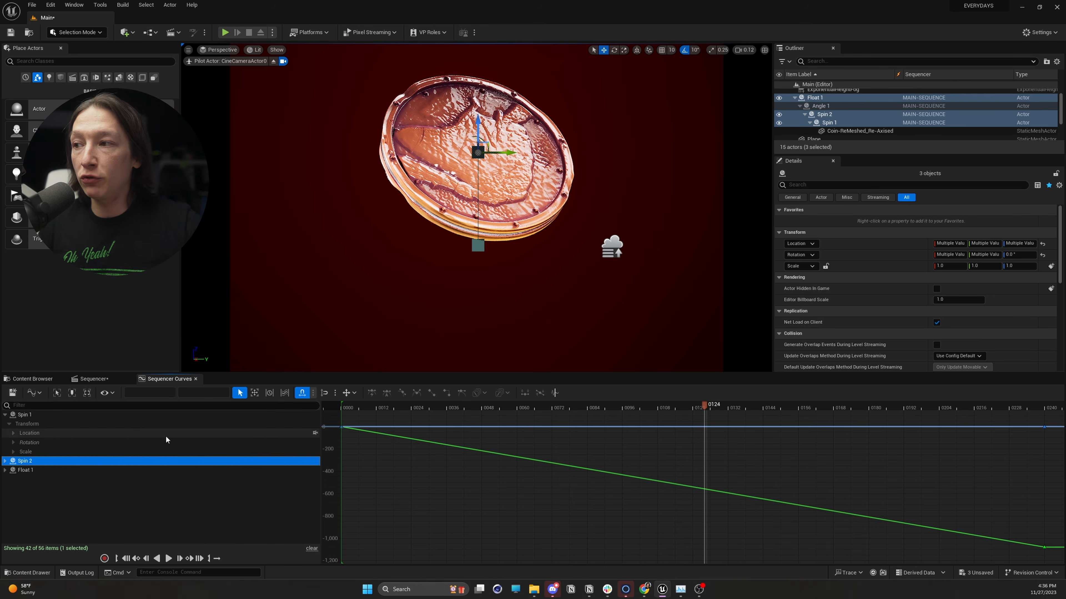
pyautogui.click(64, 418)
pyautogui.click(46, 460)
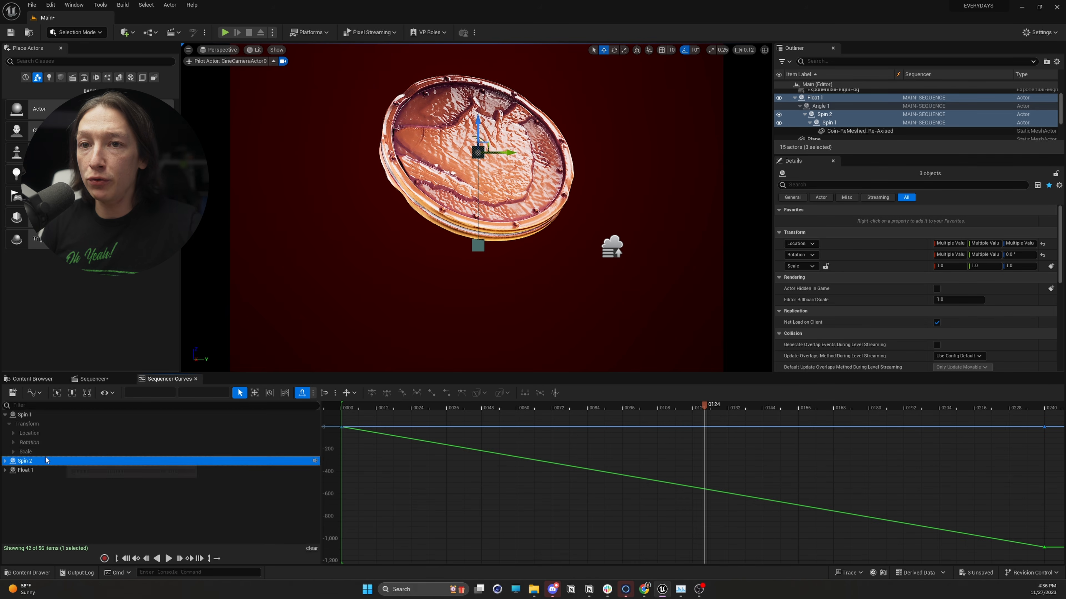
pyautogui.click(5, 415)
pyautogui.scroll(-2, 611, 492)
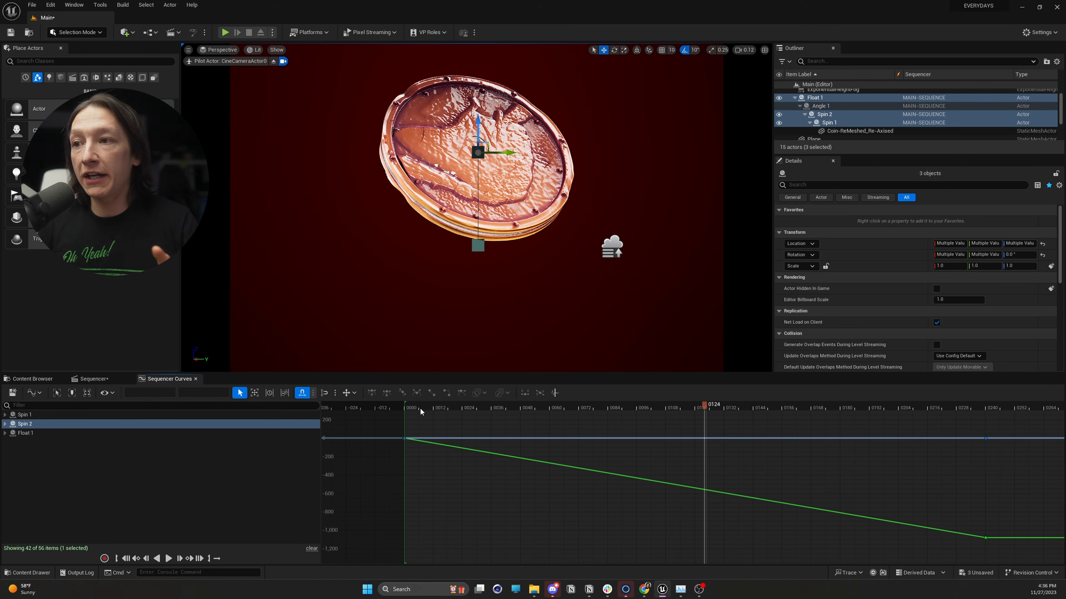
# Select the last key of Spin 2's rotation curve at frame 240 and set its pre-infinity extrapolation to Linear.
pyautogui.click(409, 406)
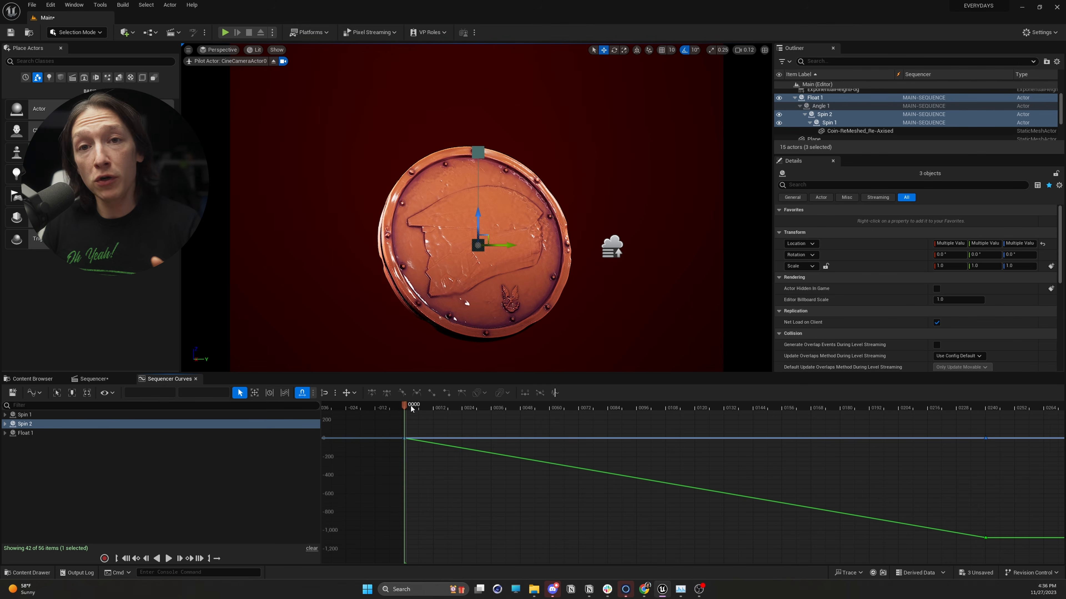
pyautogui.moveTo(866, 409); pyautogui.dragTo(986, 412)
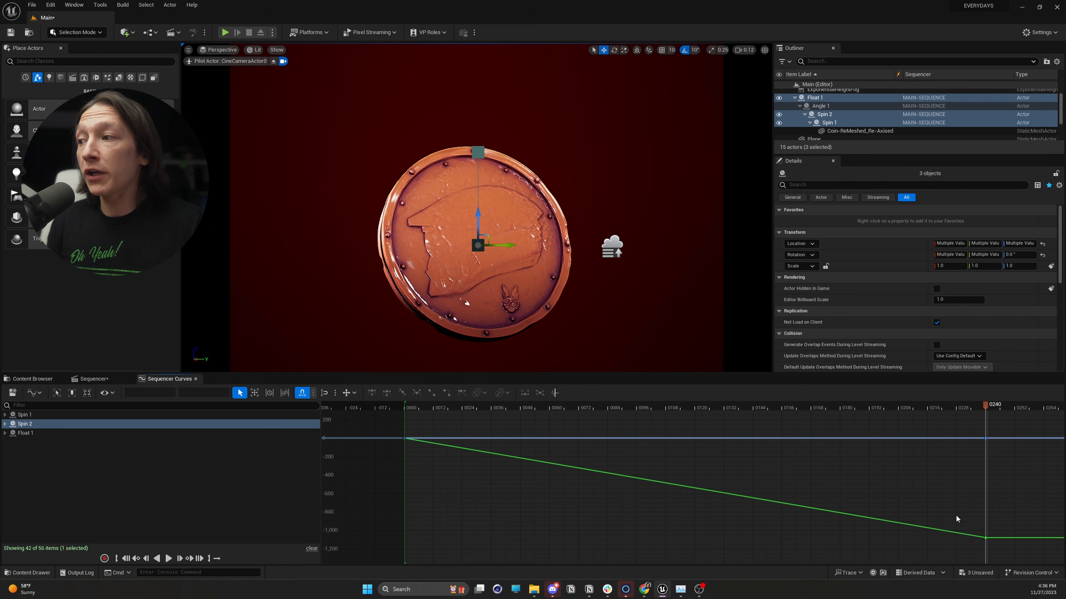
pyautogui.moveTo(984, 536); pyautogui.dragTo(989, 540)
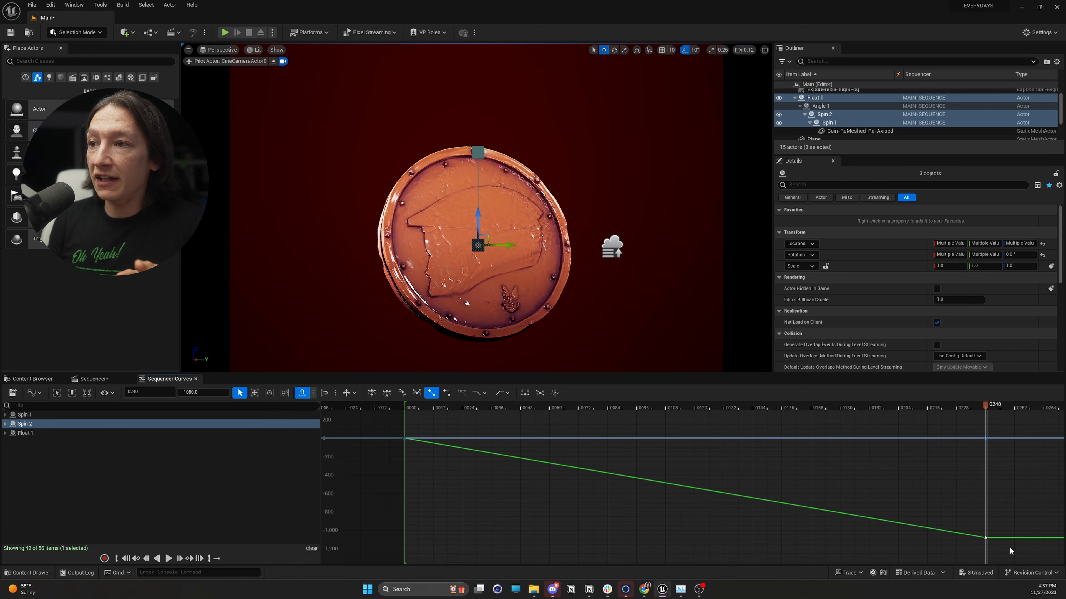
pyautogui.click(486, 392)
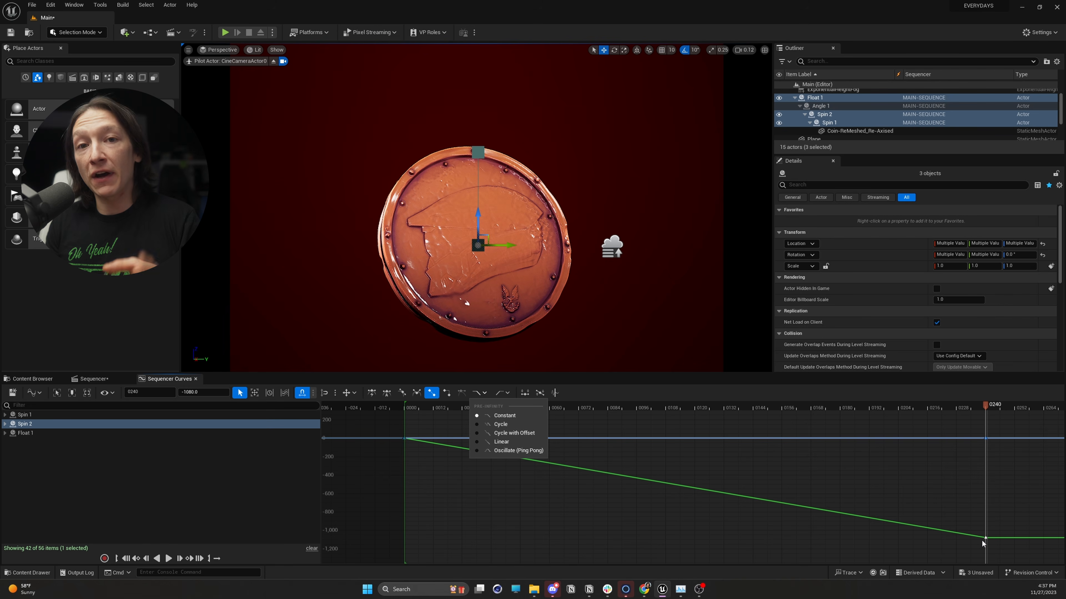
pyautogui.moveTo(984, 539)
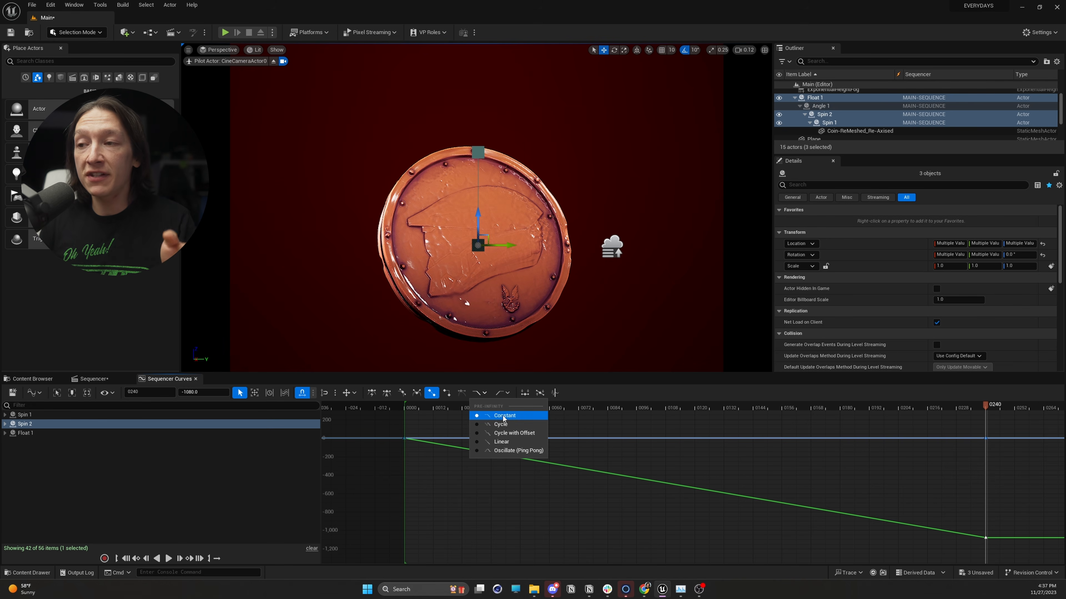
pyautogui.click(501, 442)
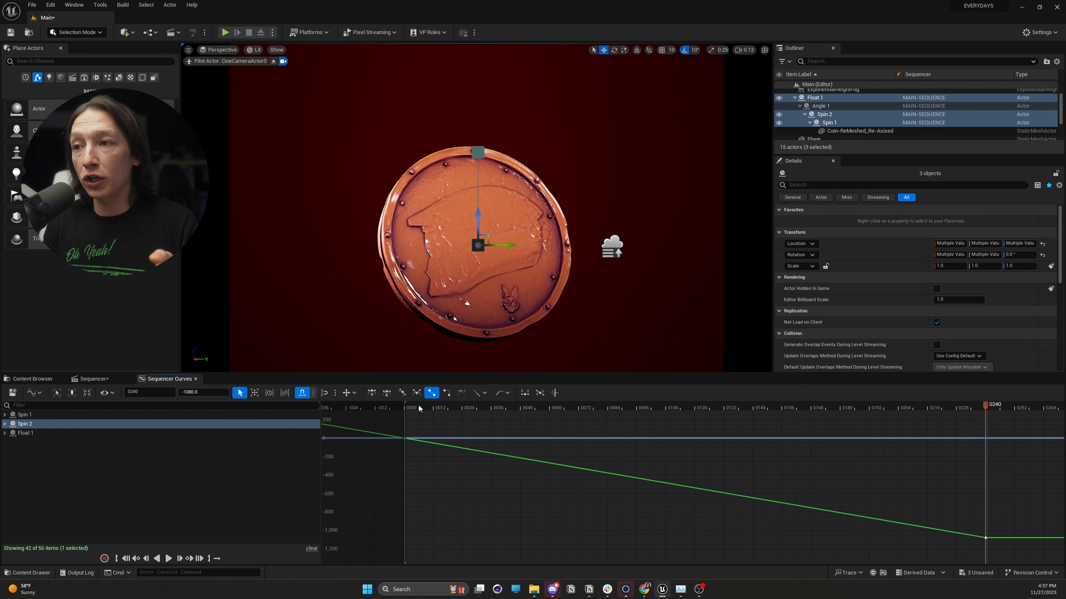
# Set the post-infinity extrapolation of Spin 2's rotation curve to Linear.
pyautogui.moveTo(432, 405); pyautogui.dragTo(987, 531)
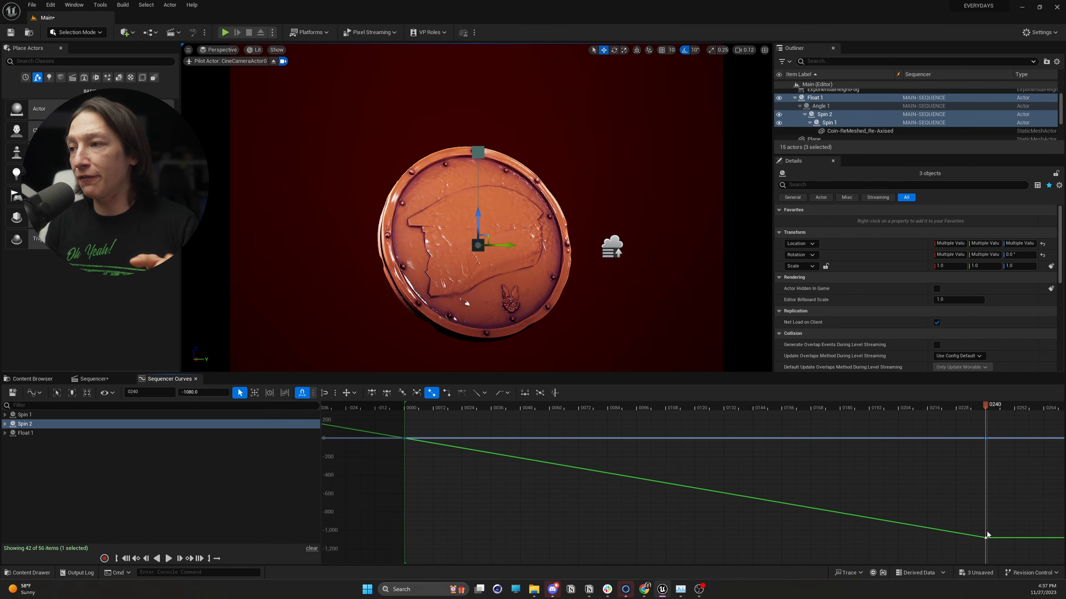
pyautogui.click(508, 393)
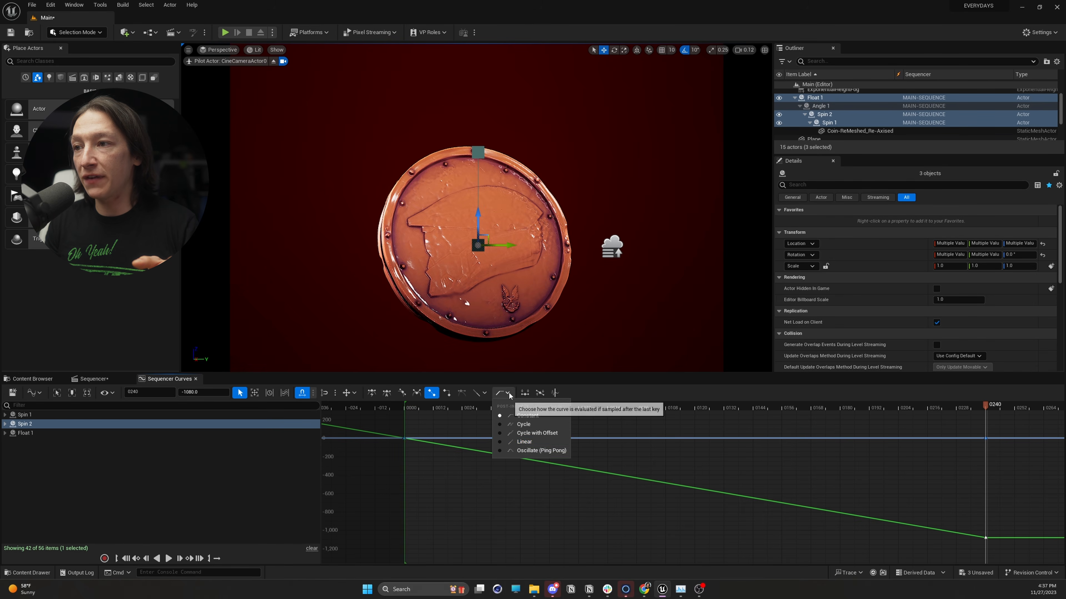
pyautogui.click(524, 444)
pyautogui.scroll(-2, 630, 474)
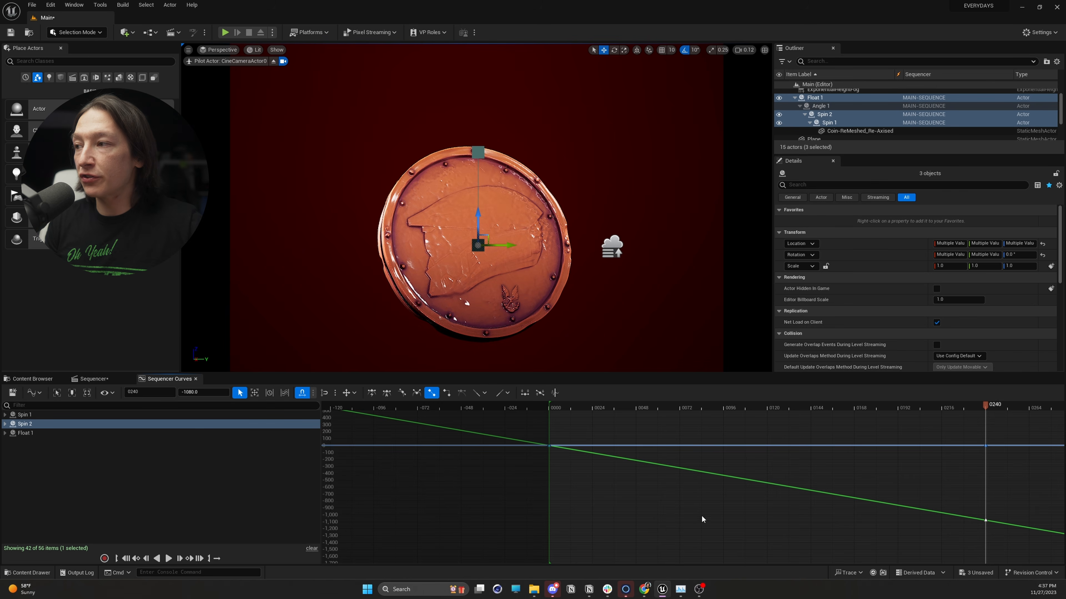
pyautogui.scroll(-4, 702, 517)
pyautogui.moveTo(985, 519); pyautogui.dragTo(767, 501)
pyautogui.hotkey('ctrl', 'z')
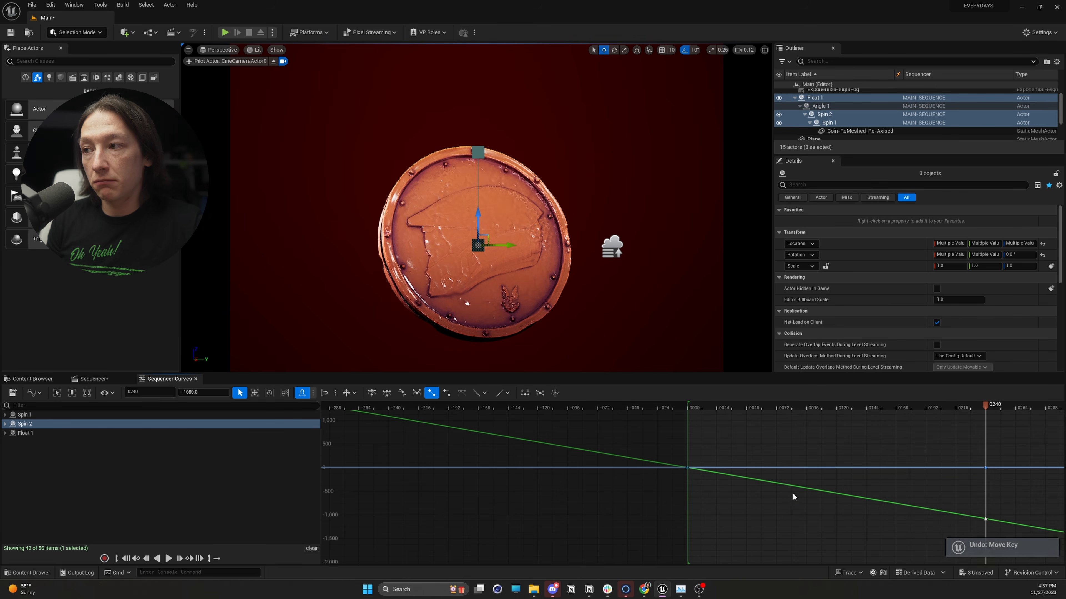
pyautogui.moveTo(801, 504); pyautogui.dragTo(779, 500, button='middle')
pyautogui.hotkey('ctrl', 'z')
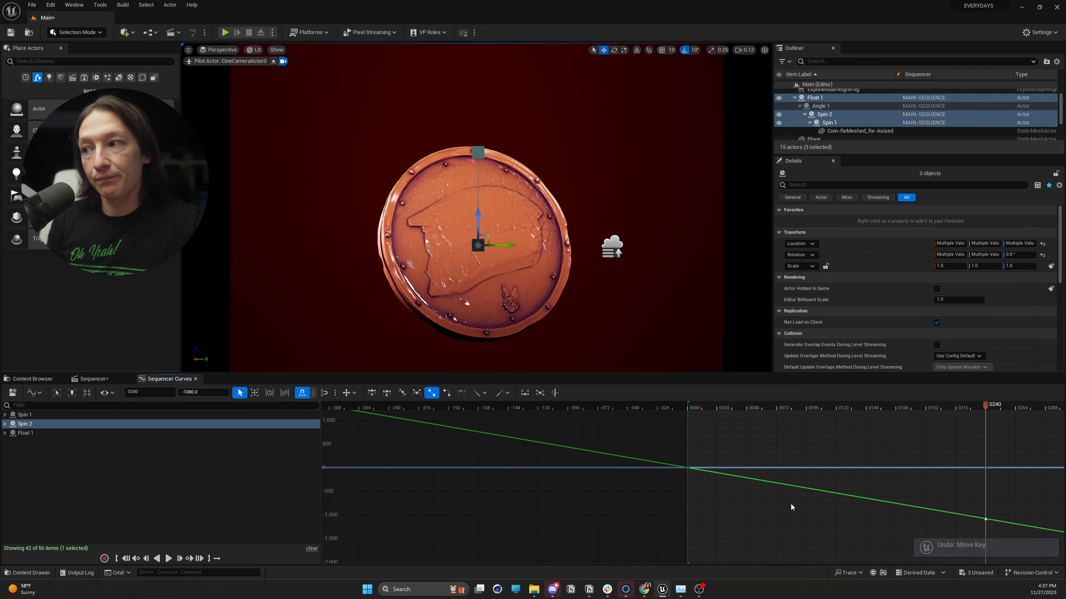
# Display the Spin 1 curves, select the rotation key at frame 240 and set its post-infinity extrapolation to Linear.
pyautogui.moveTo(790, 503); pyautogui.dragTo(427, 490, button='right')
pyautogui.moveTo(620, 406); pyautogui.dragTo(758, 420)
pyautogui.click(25, 415)
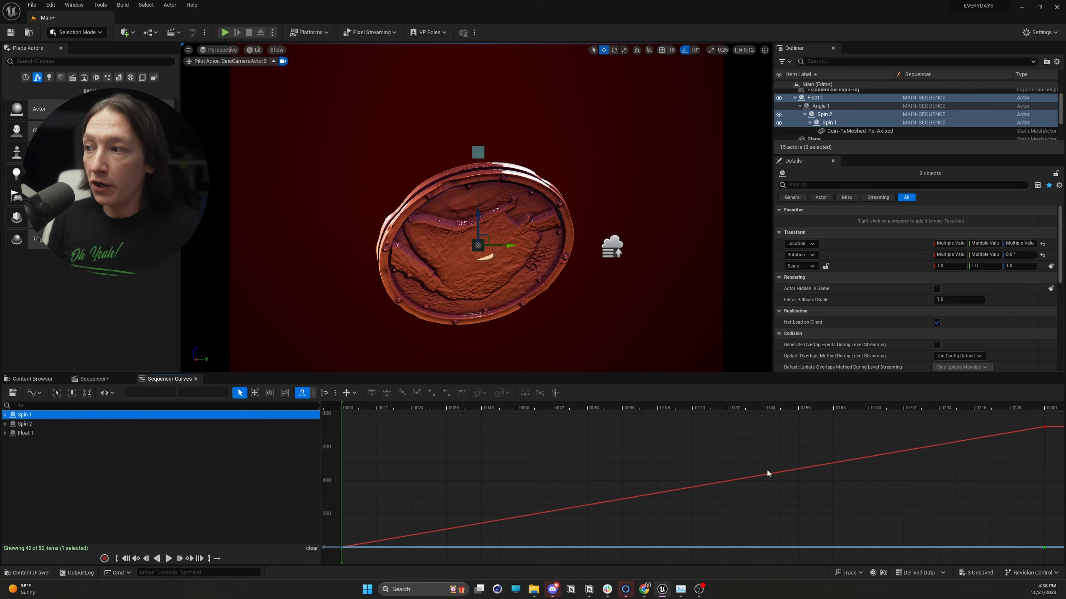
pyautogui.rightClick(849, 490)
pyautogui.click(863, 478)
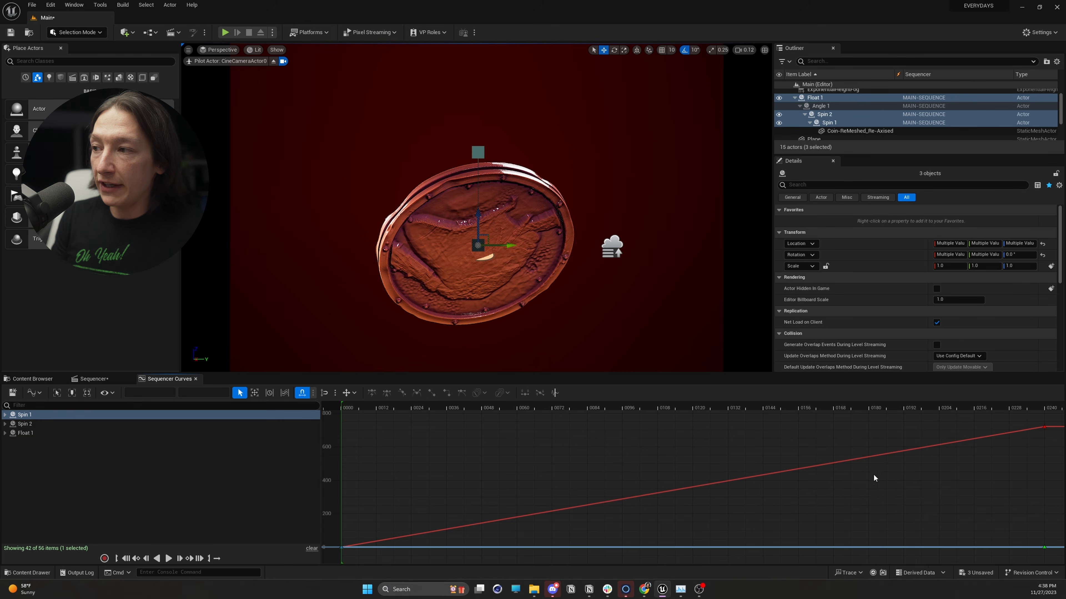
pyautogui.moveTo(861, 476); pyautogui.dragTo(552, 500, button='right')
pyautogui.moveTo(704, 431); pyautogui.dragTo(769, 473)
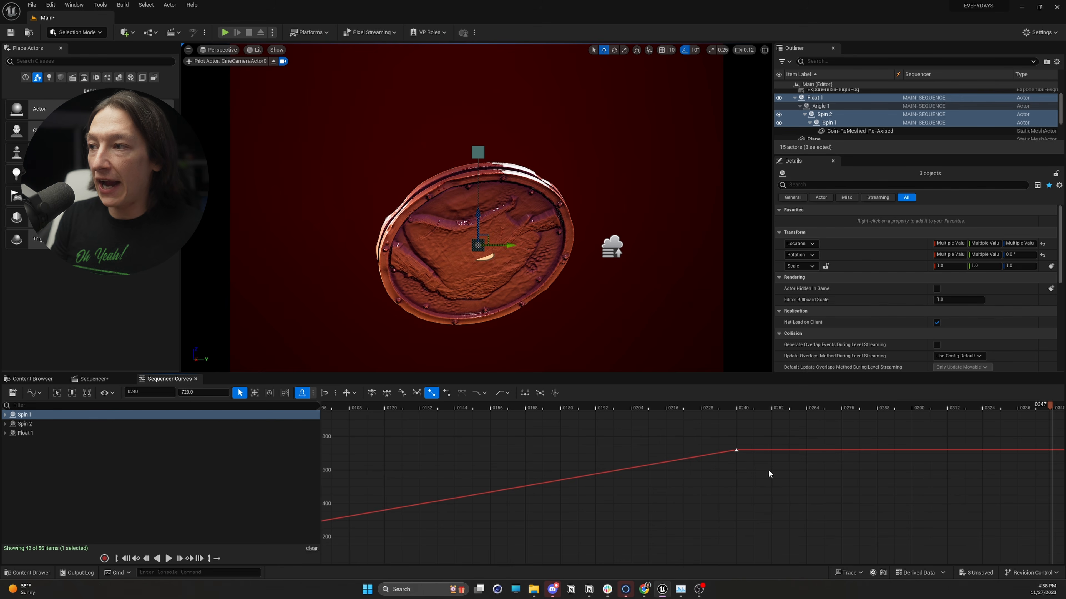
pyautogui.click(507, 392)
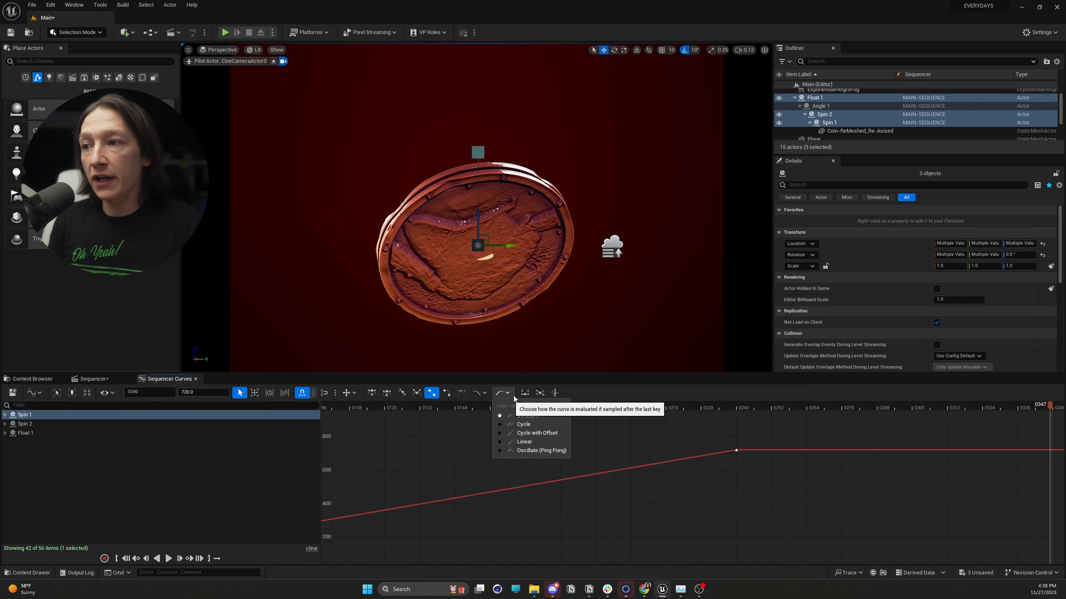
pyautogui.click(527, 442)
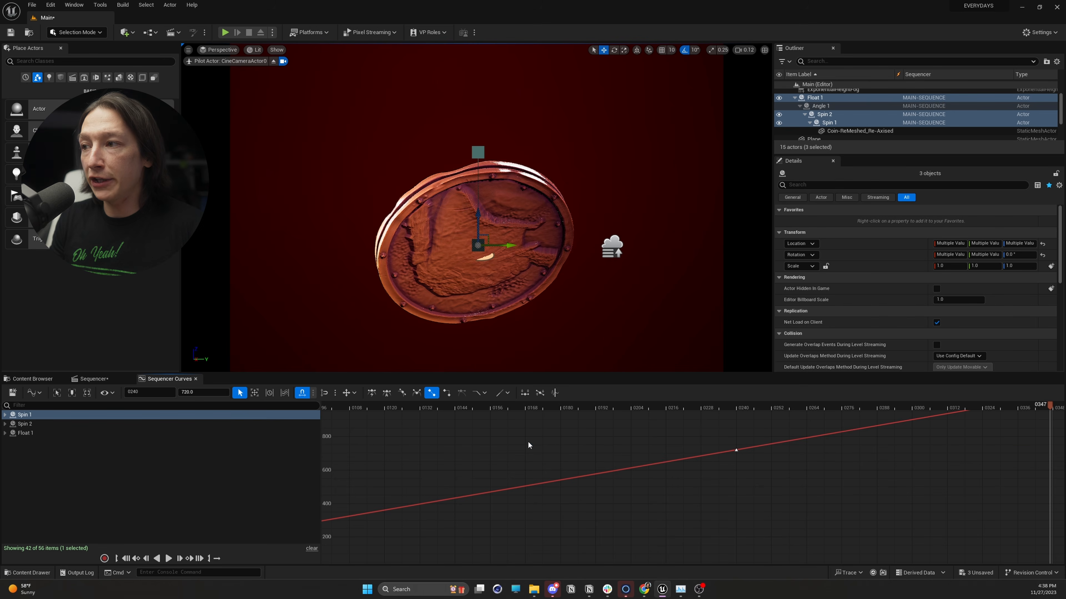
# Scrub and play the animation across frame 240 to check how the coin's spin continues past the last key.
pyautogui.moveTo(712, 409); pyautogui.dragTo(694, 439)
pyautogui.press('f')
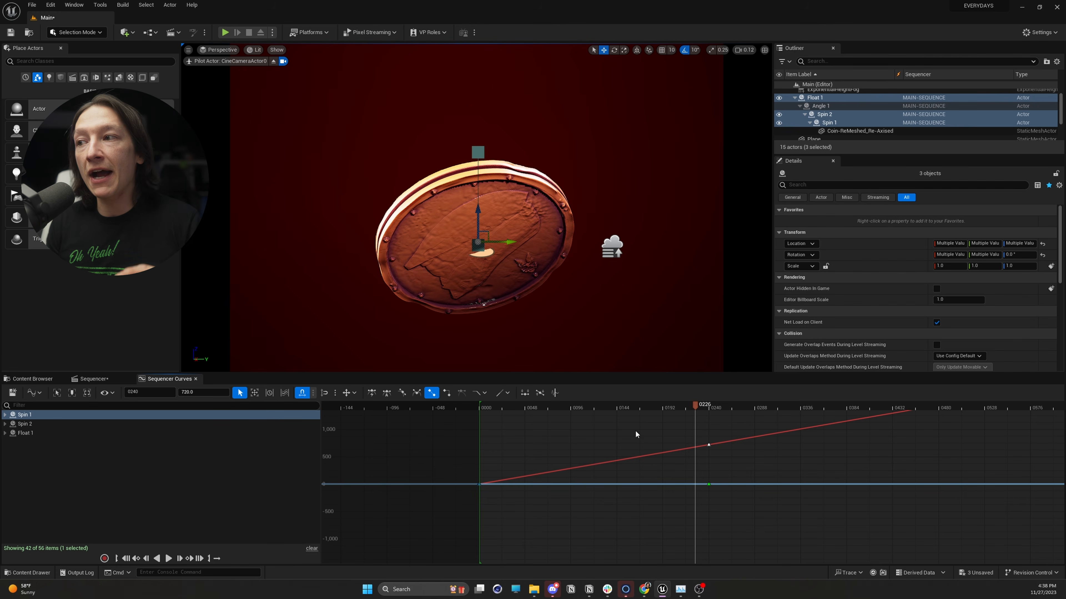
pyautogui.moveTo(645, 405); pyautogui.dragTo(620, 433)
pyautogui.press('space')
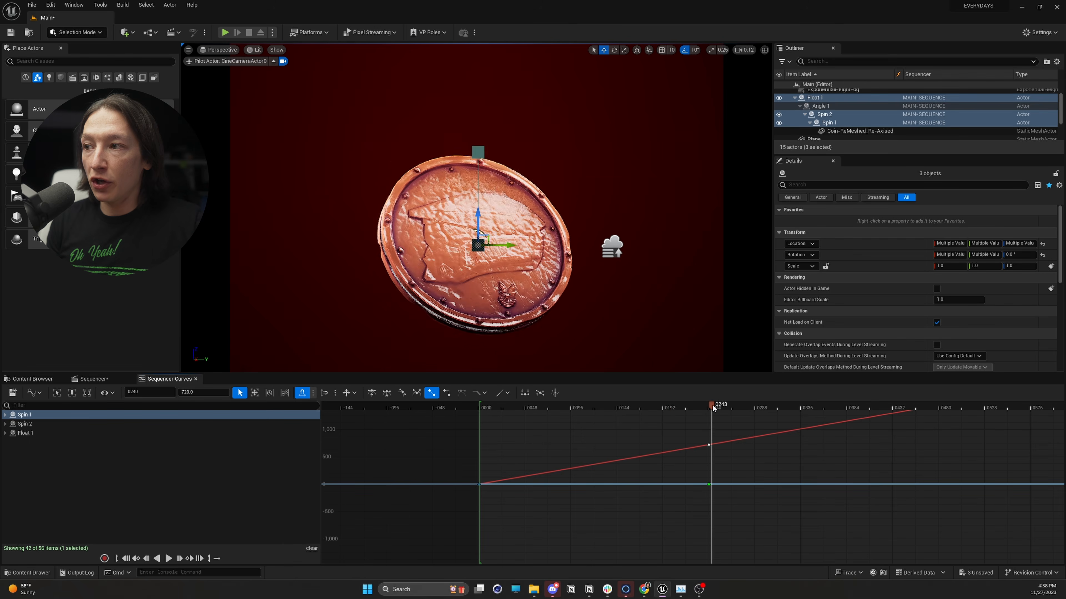
# Display the Float 1 curves, scrub to frame 78 and select the Location Z key at frame 240.
pyautogui.click(50, 432)
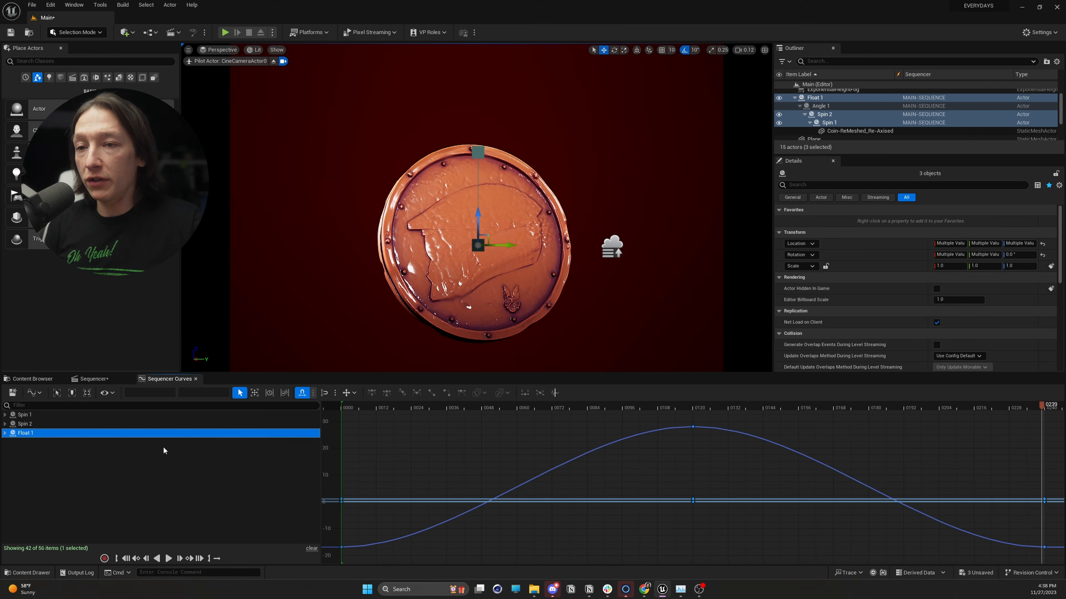
pyautogui.moveTo(478, 407); pyautogui.dragTo(570, 435)
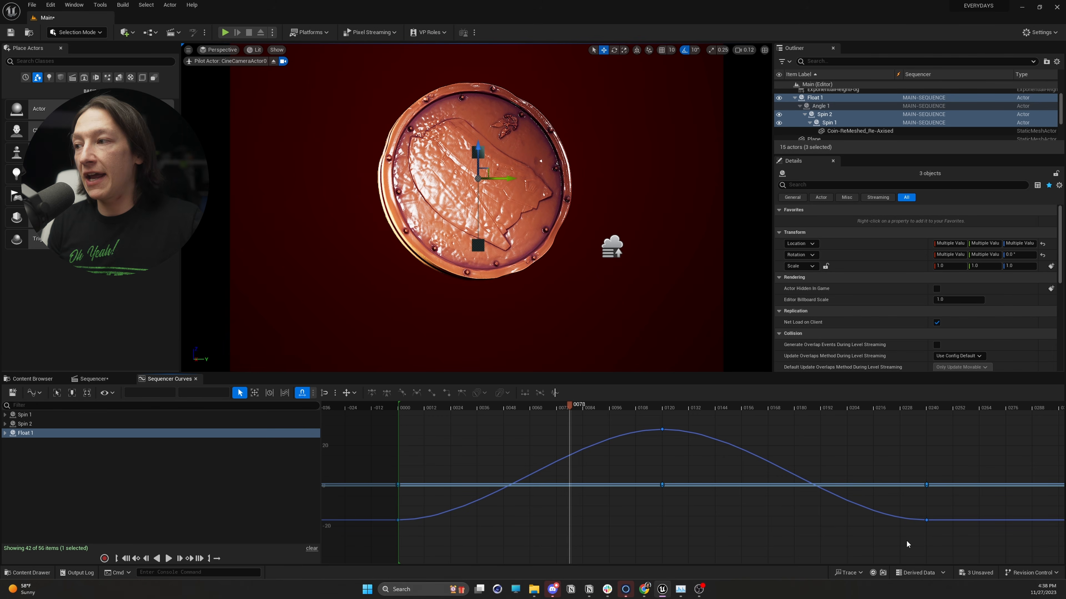
pyautogui.moveTo(821, 539); pyautogui.dragTo(577, 533, button='right')
pyautogui.moveTo(665, 502); pyautogui.dragTo(705, 525)
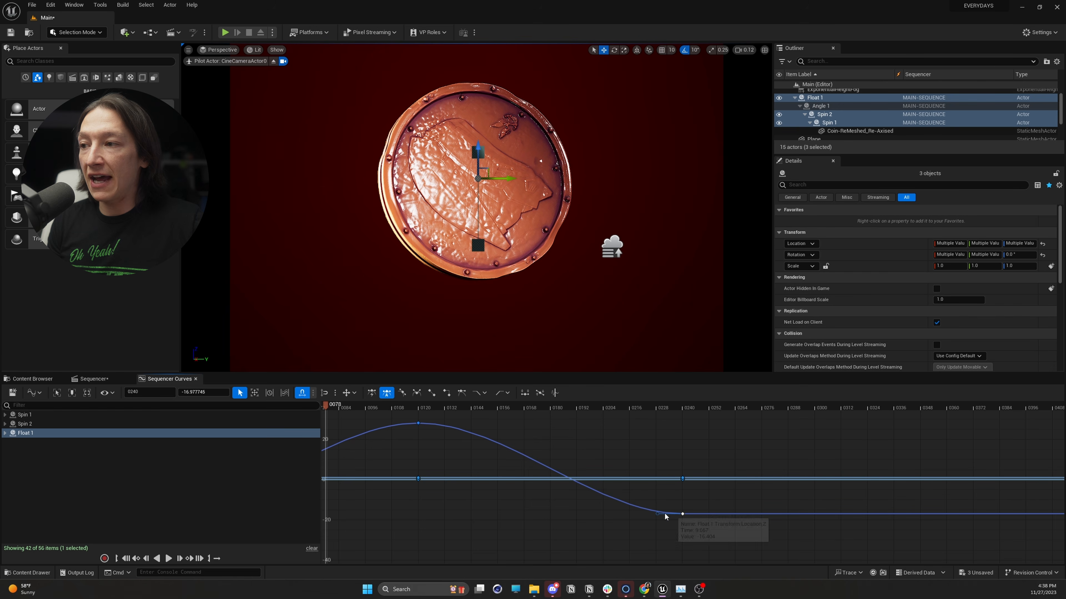
# Try Linear post-infinity on Float 1's Location Z curve, tilt the frame 240 key's tangent, and undo the tangent change.
pyautogui.click(505, 394)
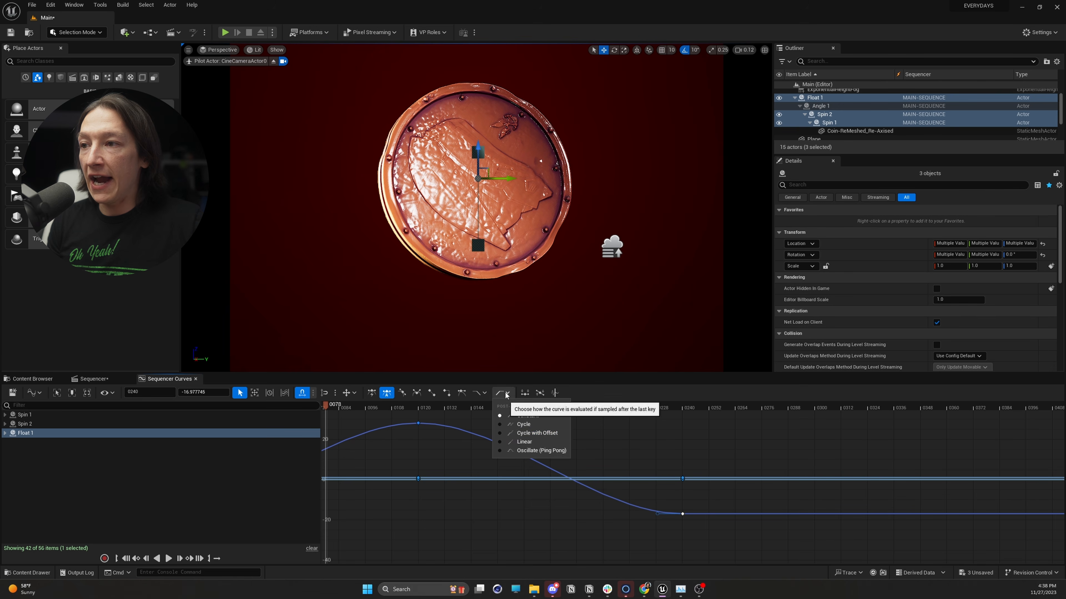
pyautogui.click(525, 443)
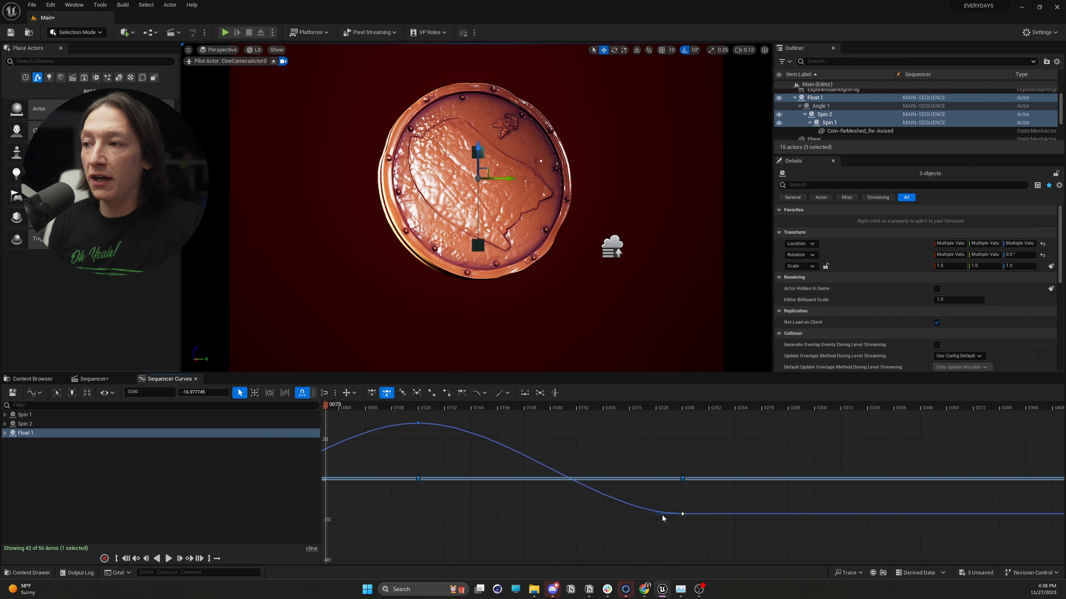
pyautogui.moveTo(658, 513); pyautogui.dragTo(658, 517)
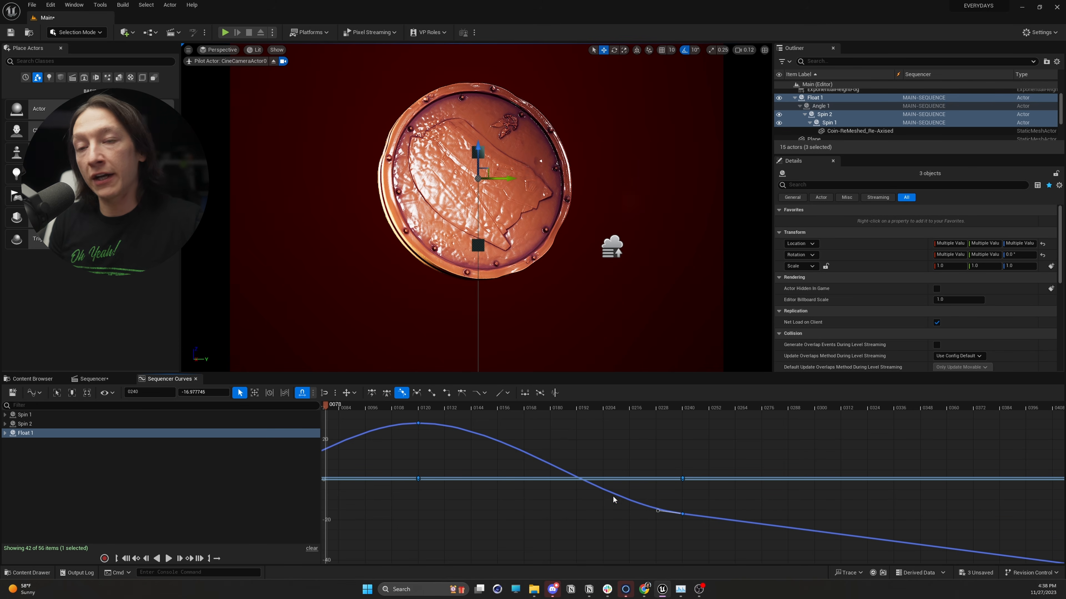
pyautogui.hotkey('ctrl', 'z')
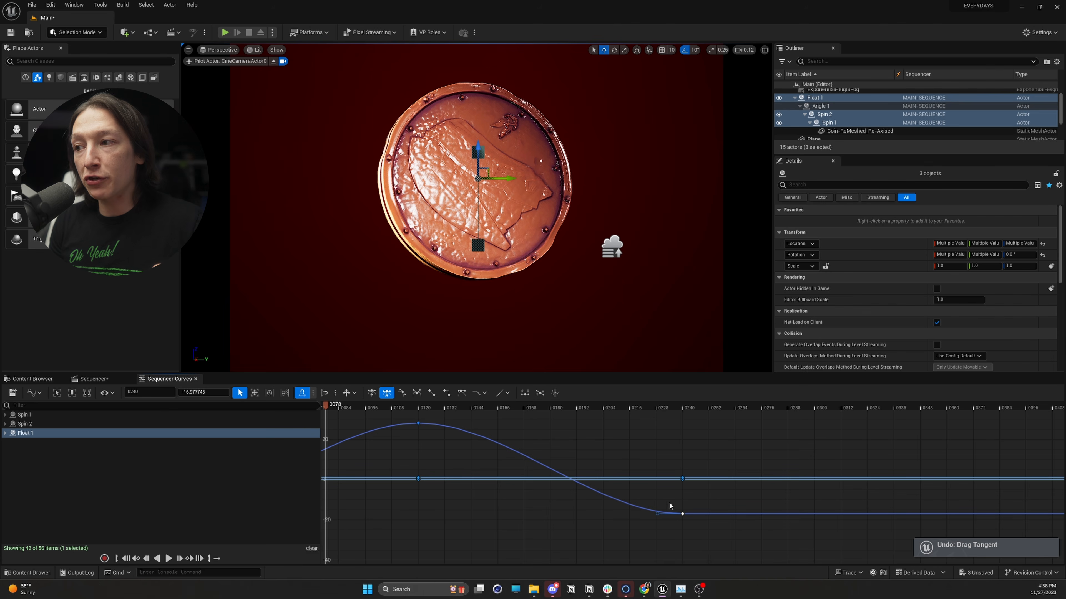
# Set the post-infinity extrapolation of Float 1's Location Z curve to Oscillate (Ping Pong).
pyautogui.click(507, 394)
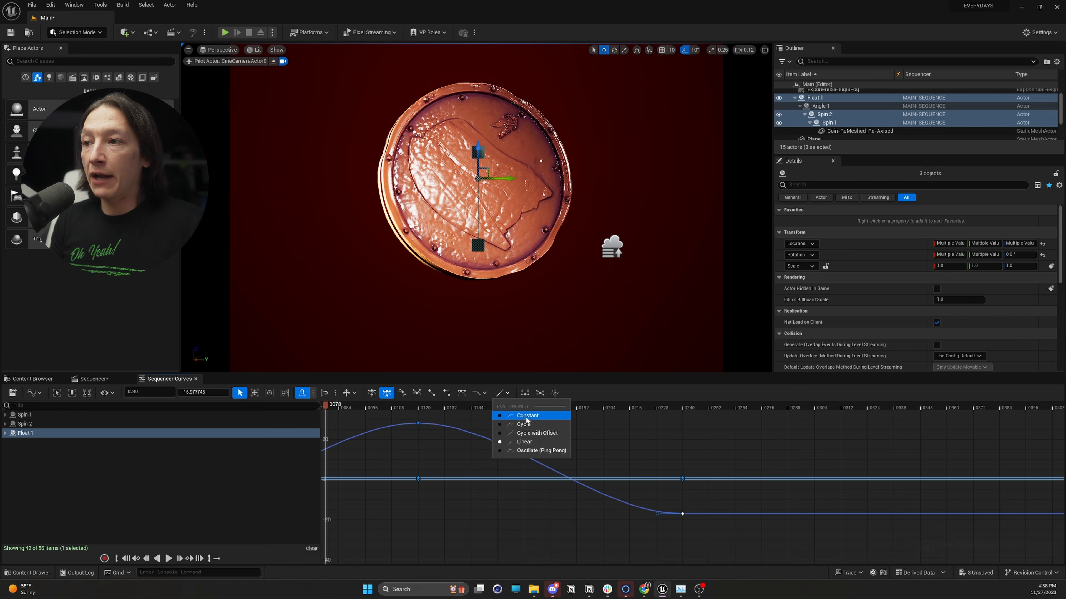
pyautogui.click(528, 452)
pyautogui.scroll(-6, 624, 491)
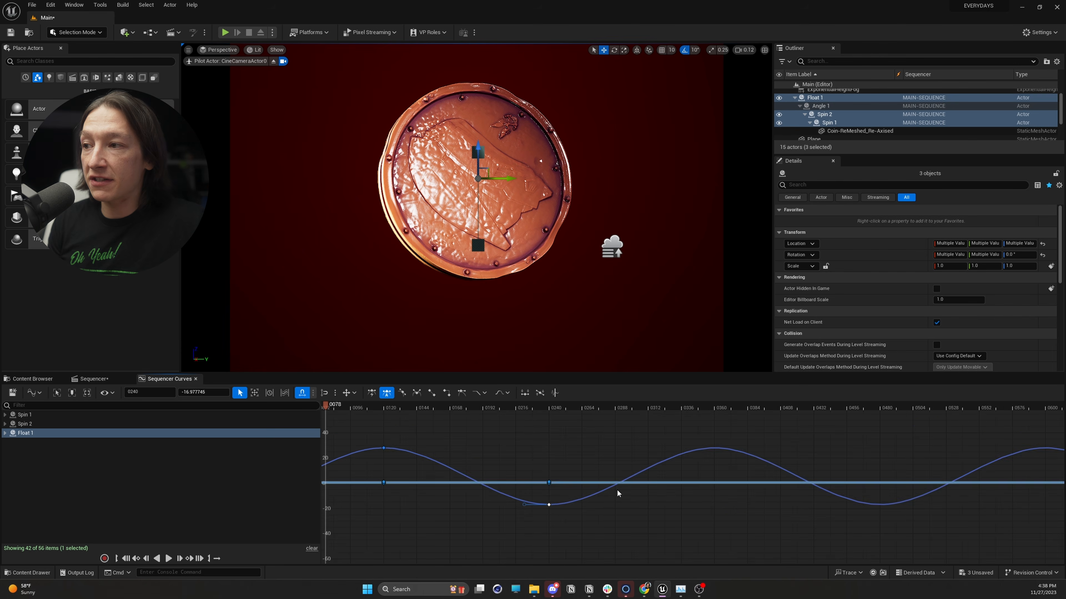
# Scrub and play the animation past frame 240 to check how the coin's float motion repeats.
pyautogui.moveTo(529, 517); pyautogui.dragTo(662, 516, button='right')
pyautogui.moveTo(476, 408); pyautogui.dragTo(435, 428)
pyautogui.press('space')
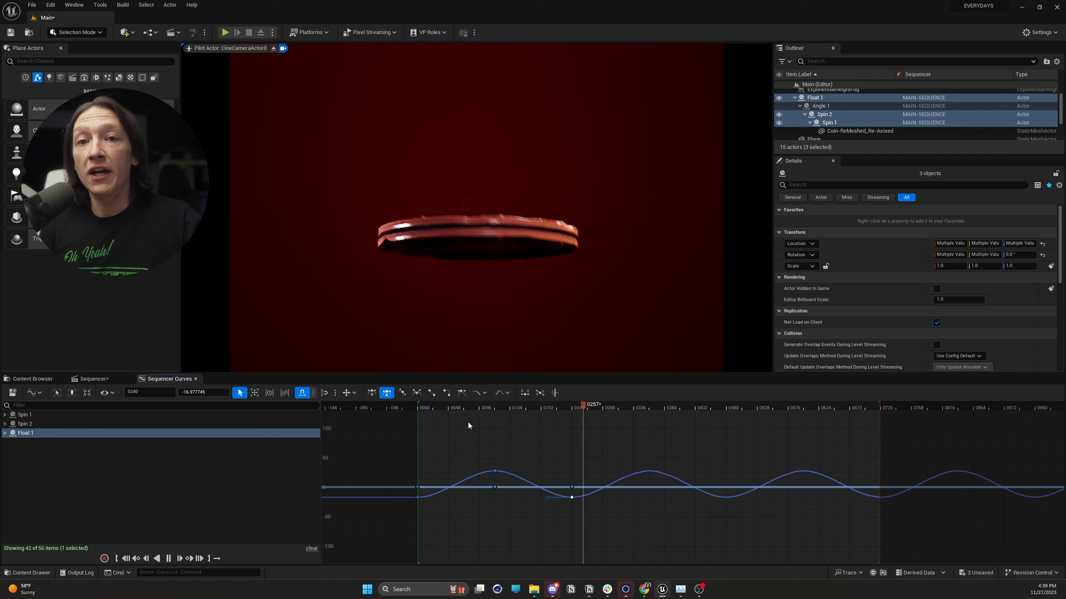
pyautogui.press('space')
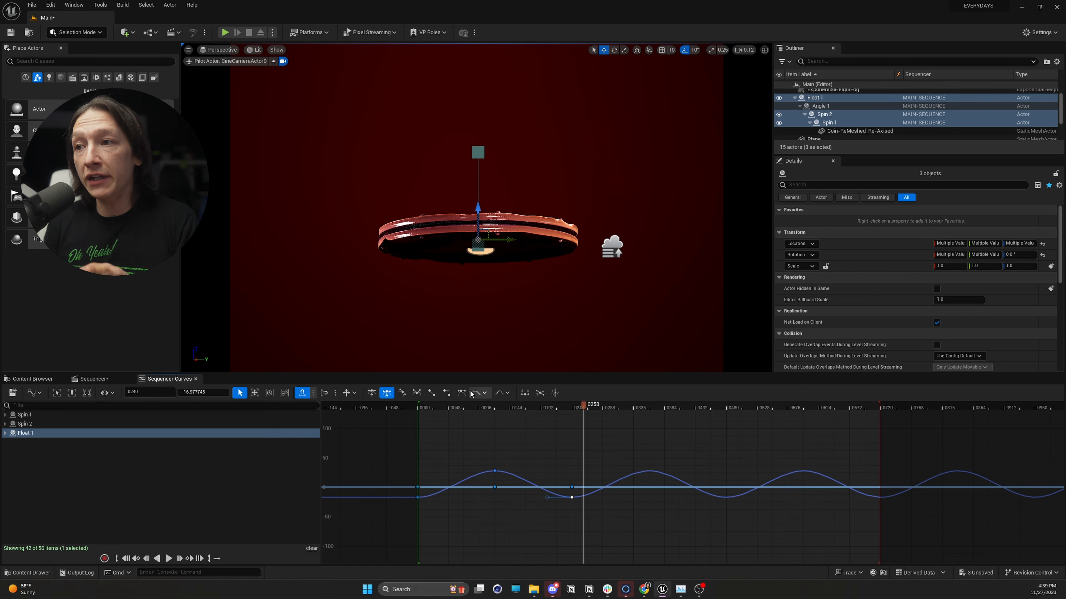
# Review the pre-infinity and post-infinity extrapolation options for Float 1's Location Z curve.
pyautogui.click(482, 395)
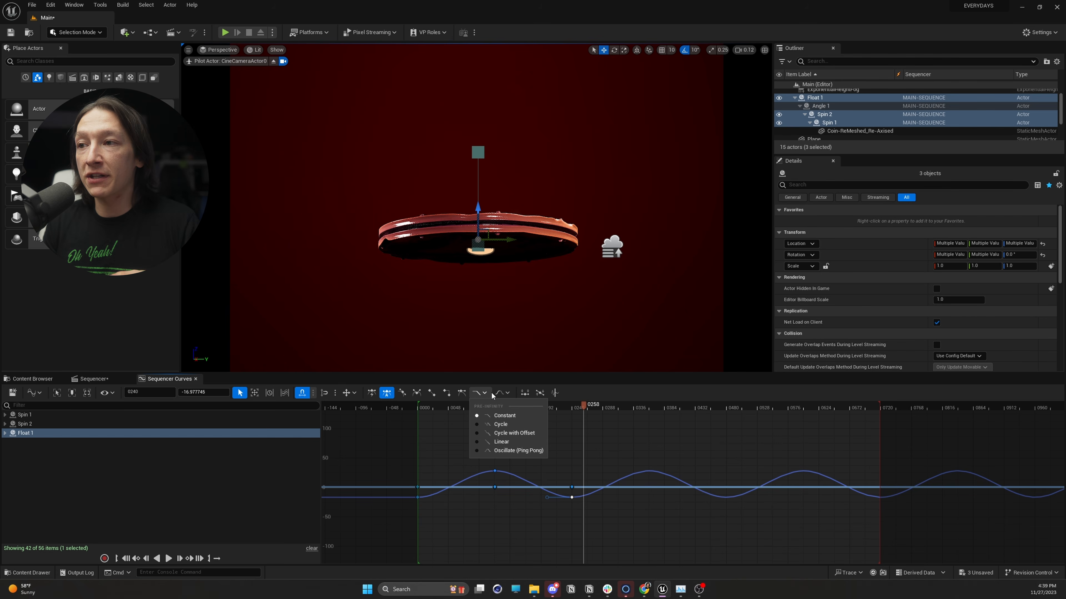
pyautogui.click(506, 394)
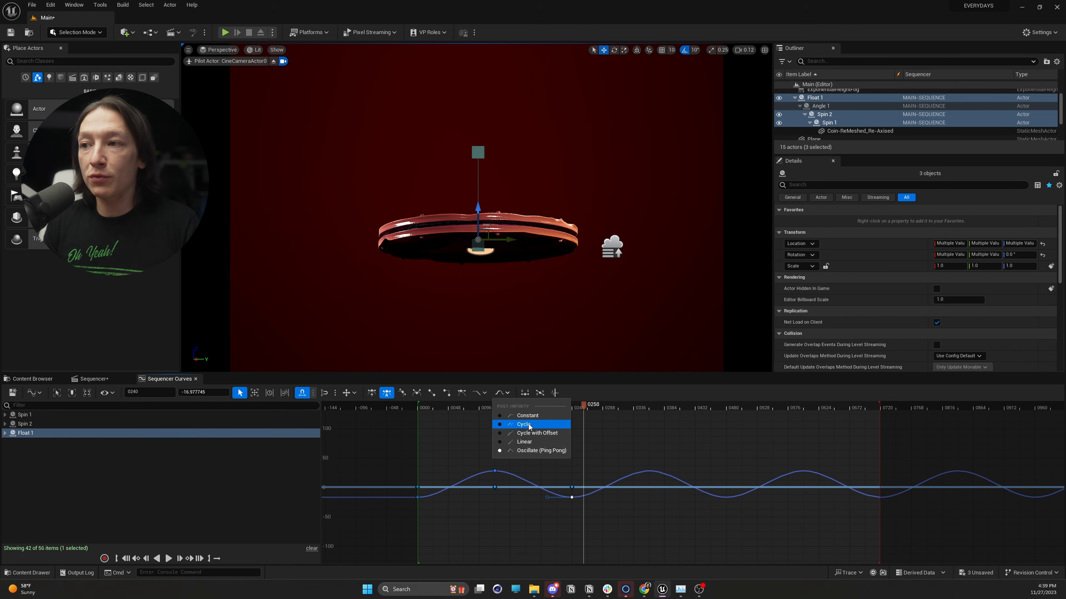